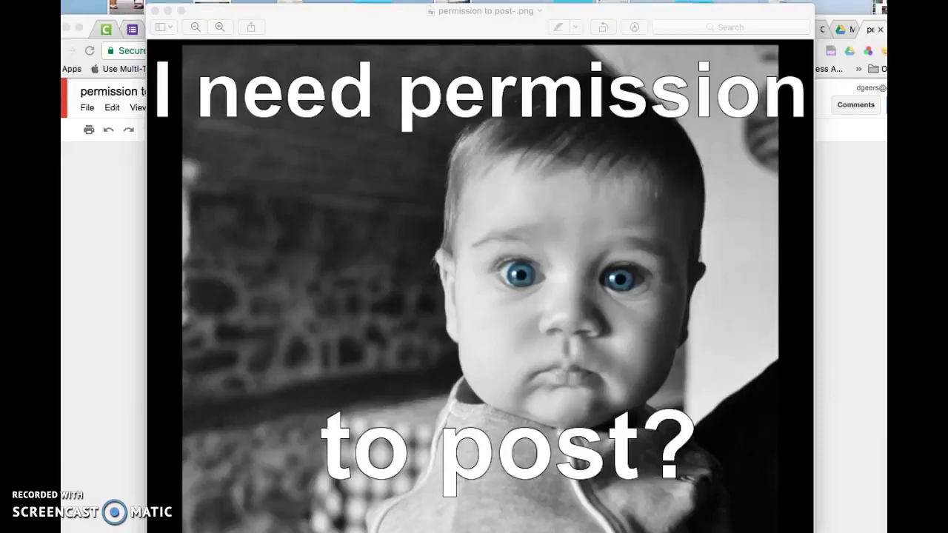
Close the example meme preview to return to the 'permission to post?' drawing
{"action": "left_click", "coordinate": [154, 11]}
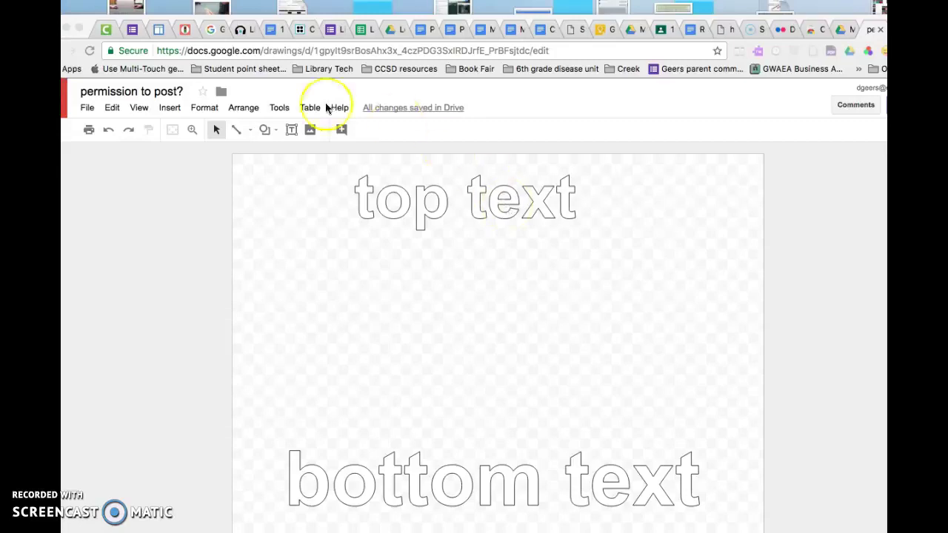
Upload the baby photo me-sorprende.jpg from the computer, found by searching 'me'
{"action": "left_click", "coordinate": [166, 112]}
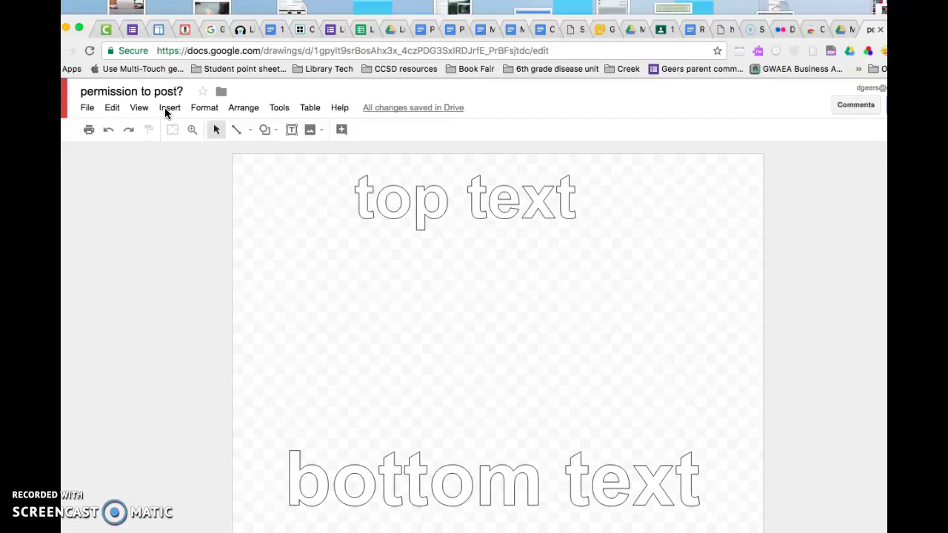
{"action": "left_click", "coordinate": [165, 110]}
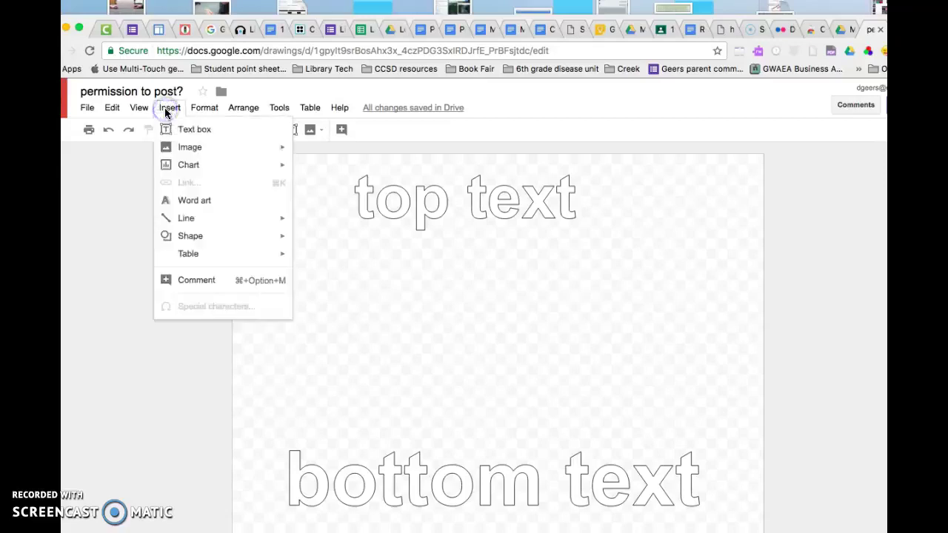
{"action": "left_click", "coordinate": [172, 150]}
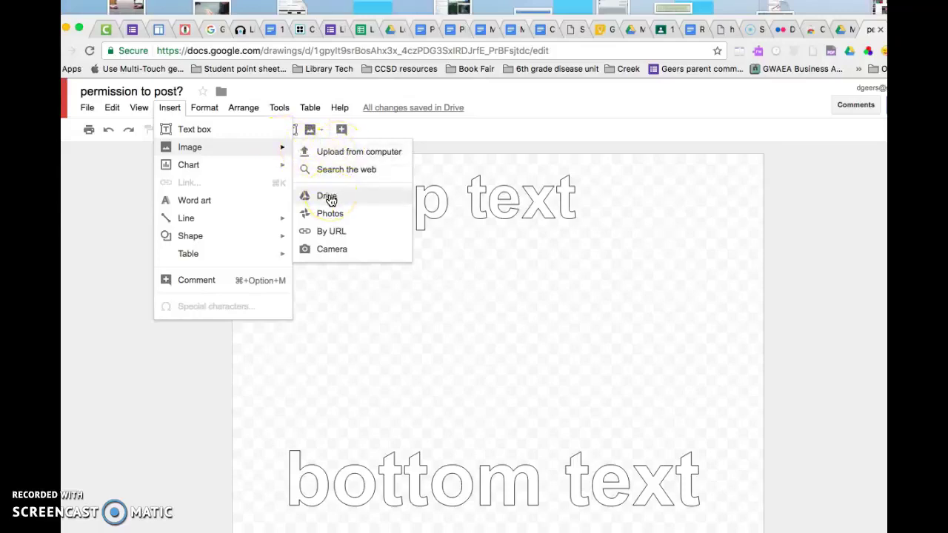
{"action": "left_click", "coordinate": [342, 153]}
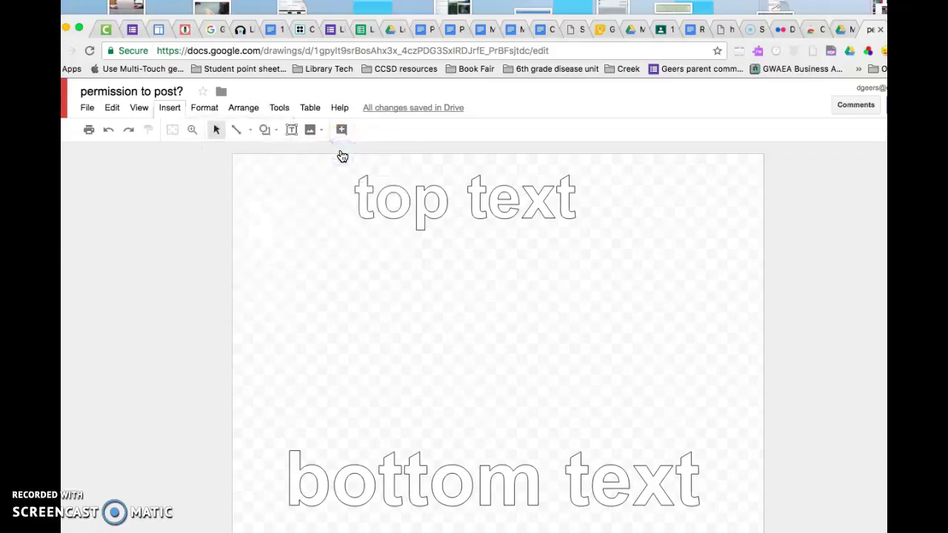
{"action": "left_click", "coordinate": [625, 165]}
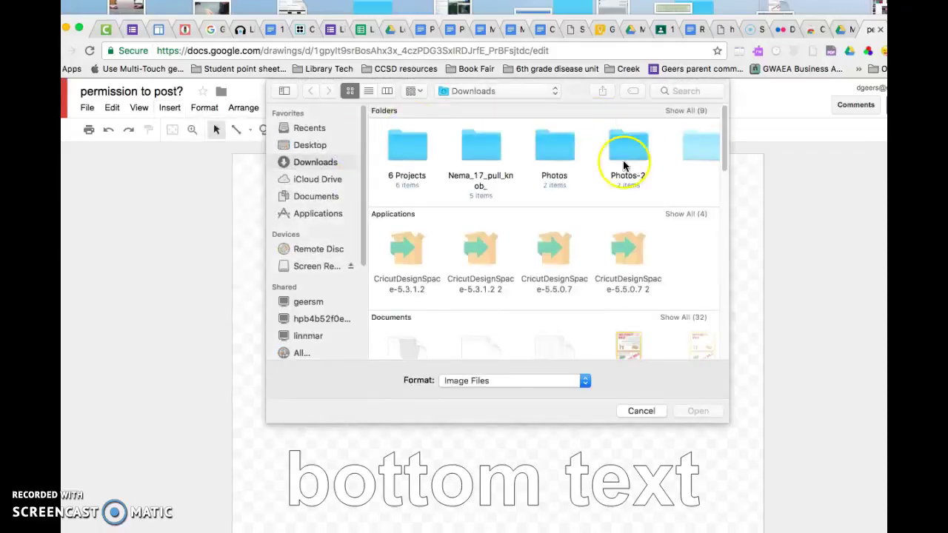
{"action": "left_click_drag", "start_coordinate": [729, 140], "coordinate": [733, 111]}
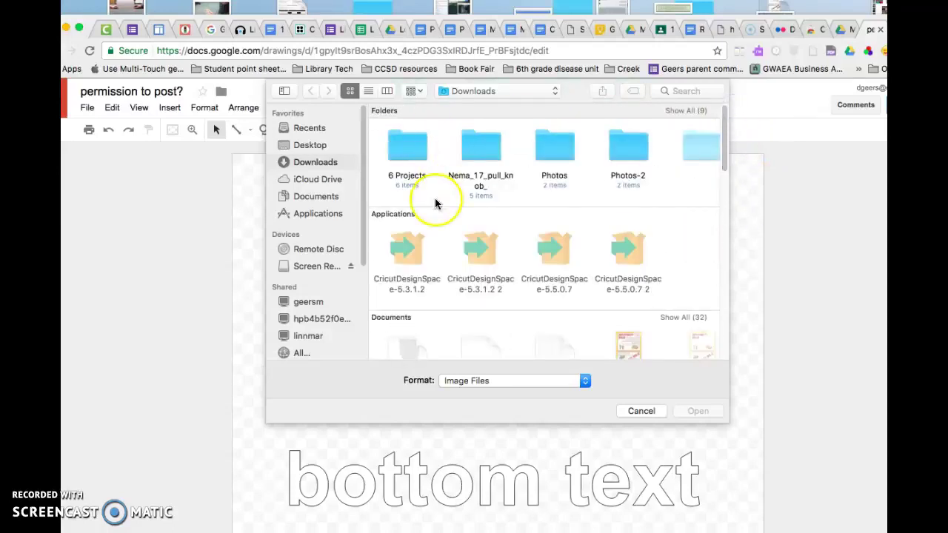
{"action": "left_click", "coordinate": [586, 381]}
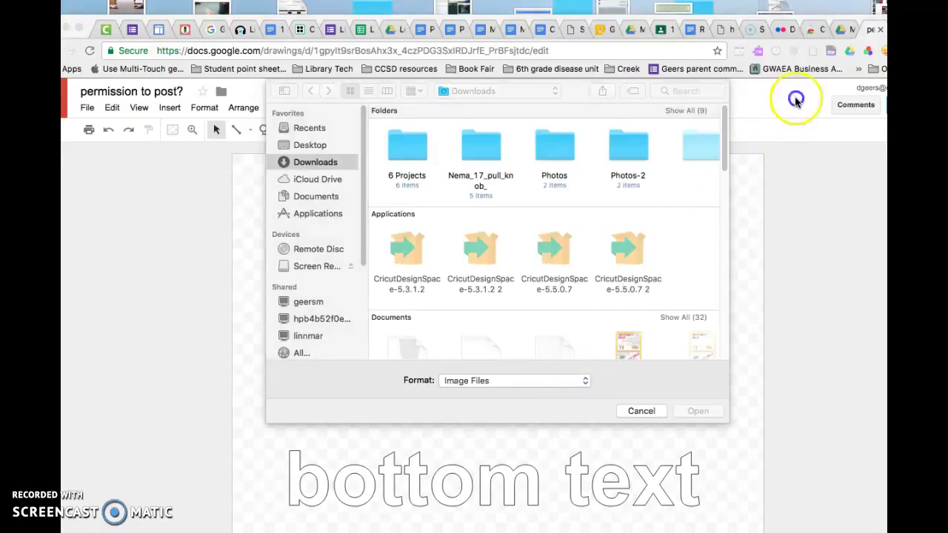
{"action": "left_click_drag", "start_coordinate": [794, 100], "coordinate": [730, 127]}
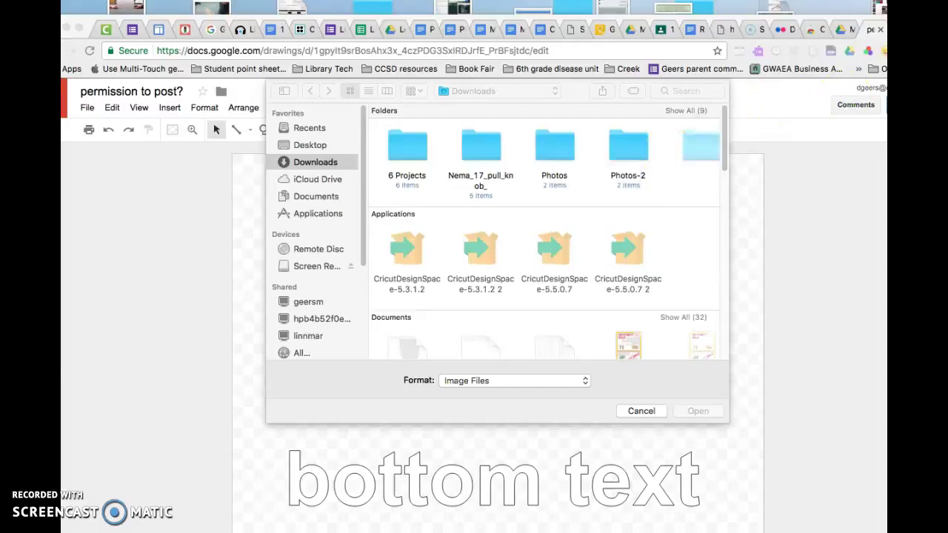
{"action": "left_click", "coordinate": [665, 94]}
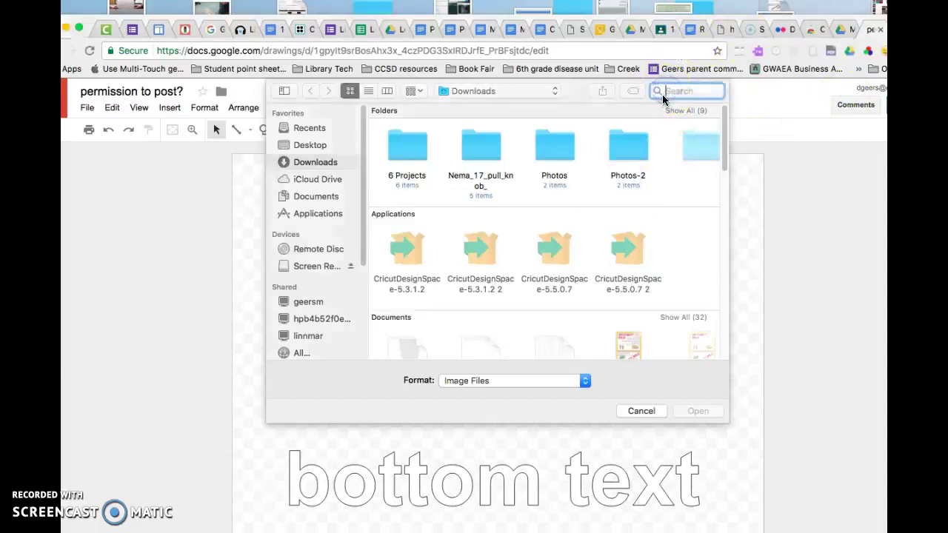
{"action": "type", "text": "me"}
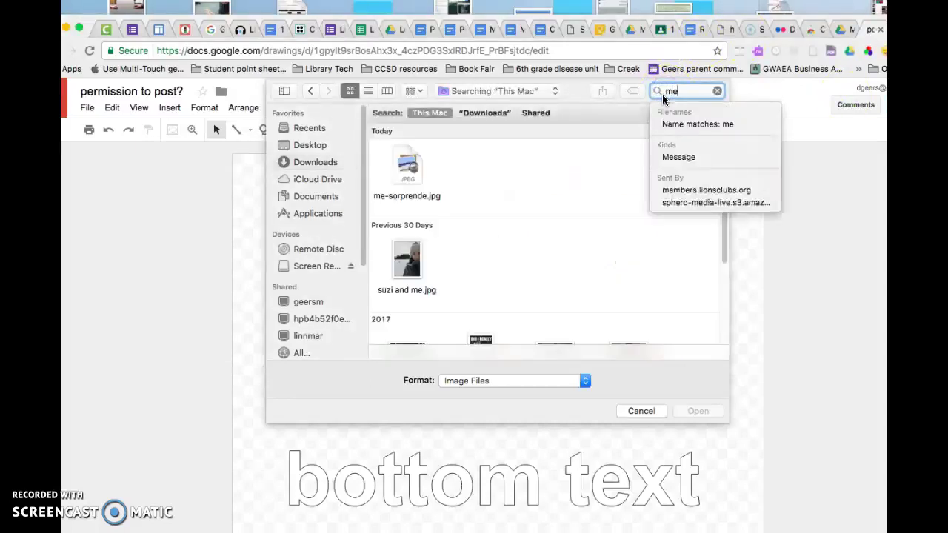
{"action": "left_click", "coordinate": [412, 167]}
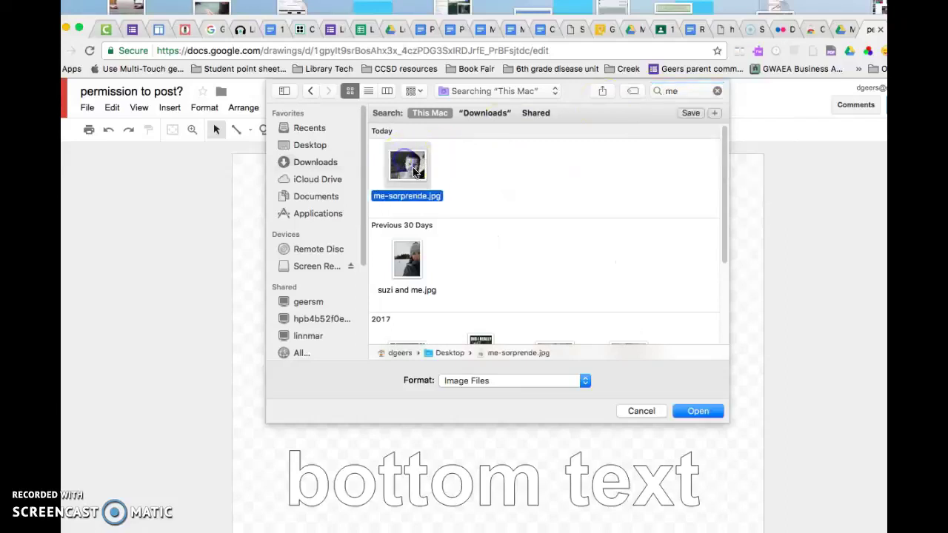
{"action": "left_click", "coordinate": [690, 413]}
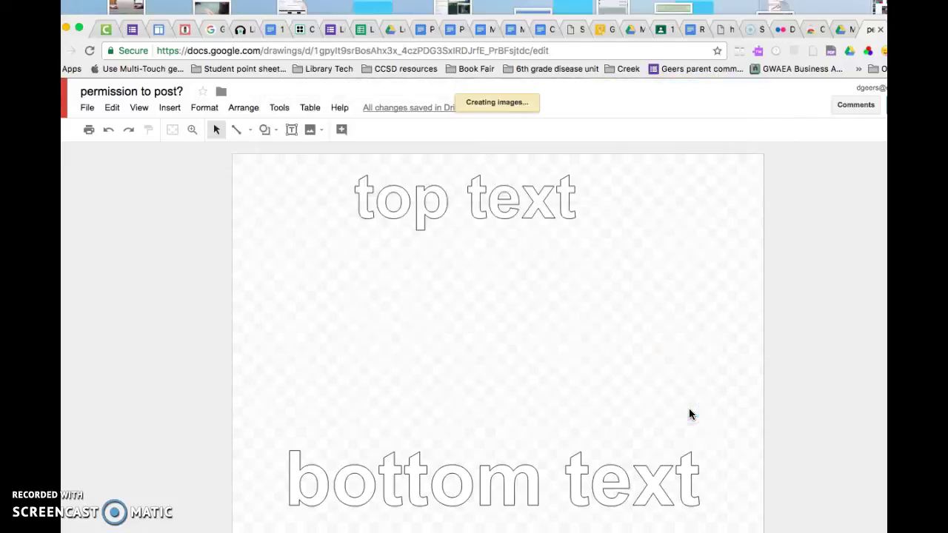
Enlarge the baby photo to fill most of the page and centre it
{"action": "left_click_drag", "start_coordinate": [391, 382], "coordinate": [463, 355]}
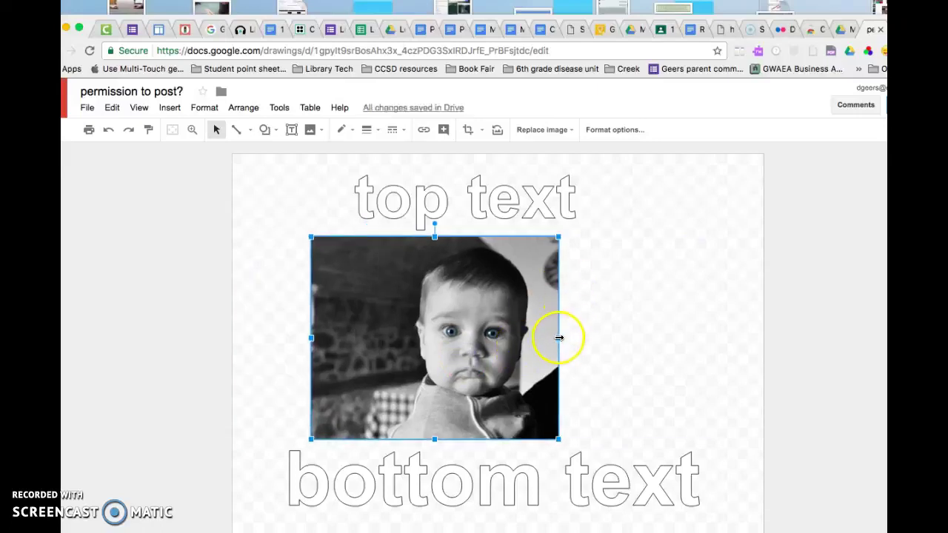
{"action": "left_click_drag", "start_coordinate": [559, 338], "coordinate": [612, 337]}
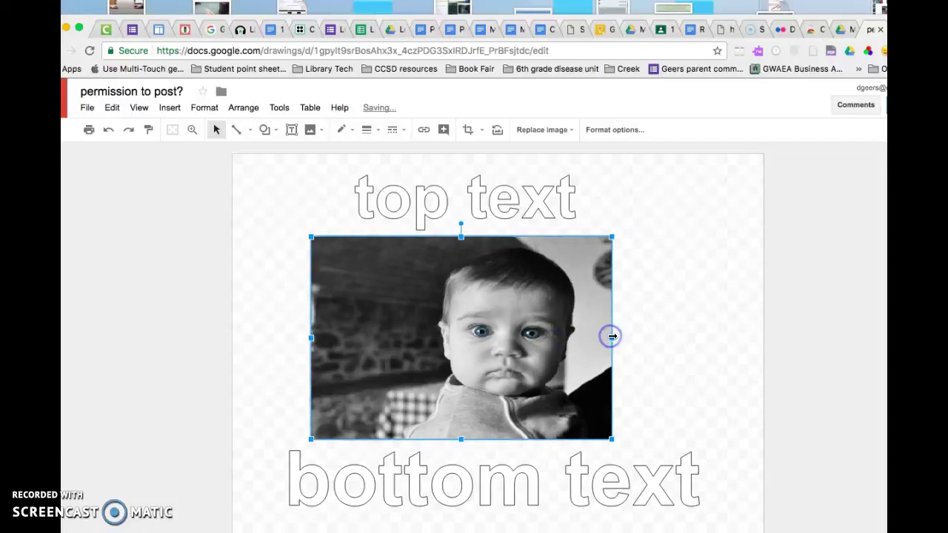
{"action": "left_click", "coordinate": [611, 239]}
{"action": "left_click_drag", "start_coordinate": [611, 239], "coordinate": [720, 185]}
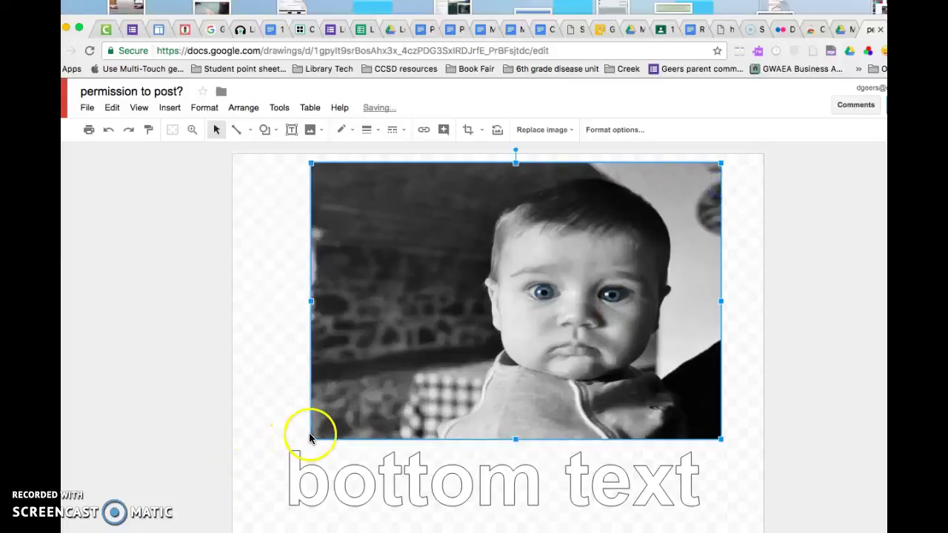
{"action": "left_click_drag", "start_coordinate": [310, 436], "coordinate": [282, 476]}
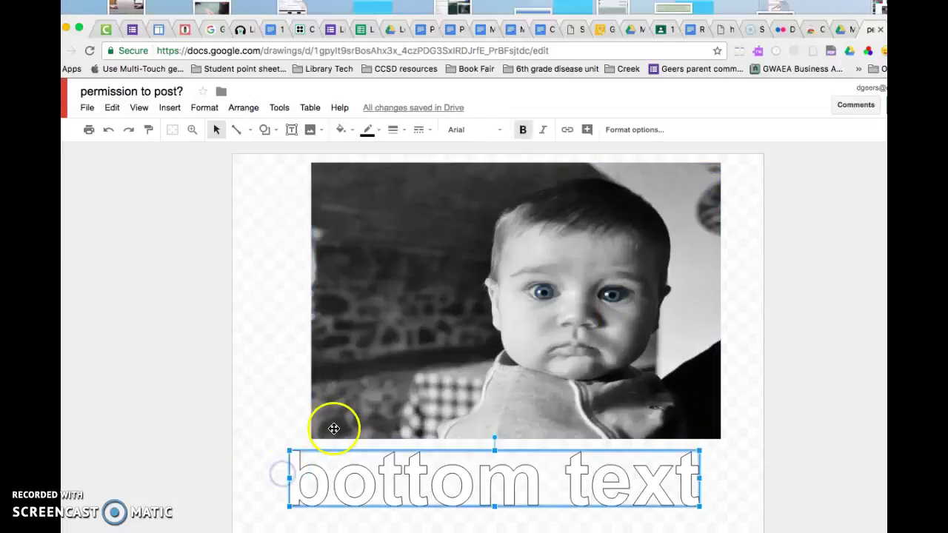
{"action": "left_click", "coordinate": [328, 434]}
{"action": "left_click_drag", "start_coordinate": [310, 440], "coordinate": [276, 486]}
{"action": "left_click_drag", "start_coordinate": [495, 376], "coordinate": [511, 375]}
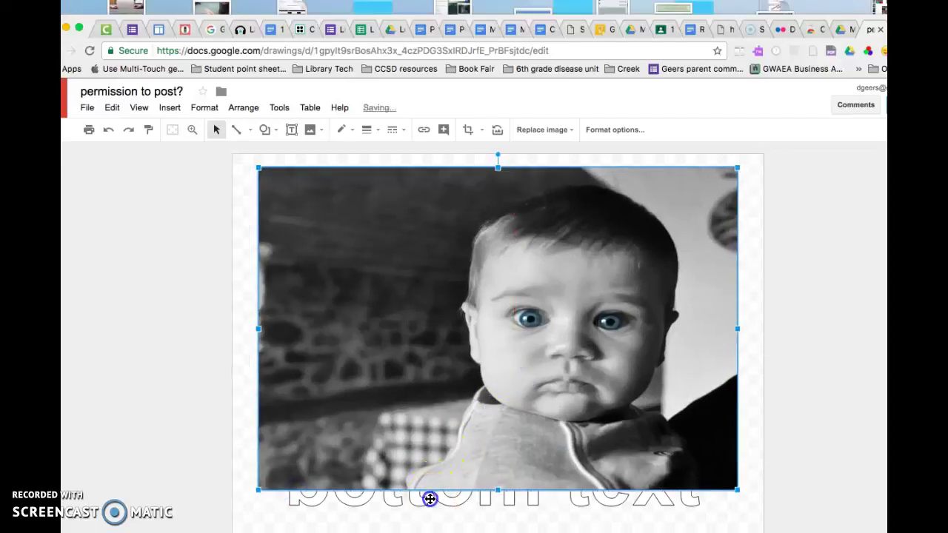
Bring the 'bottom text' word art in front of the baby photo
{"action": "left_click", "coordinate": [429, 499]}
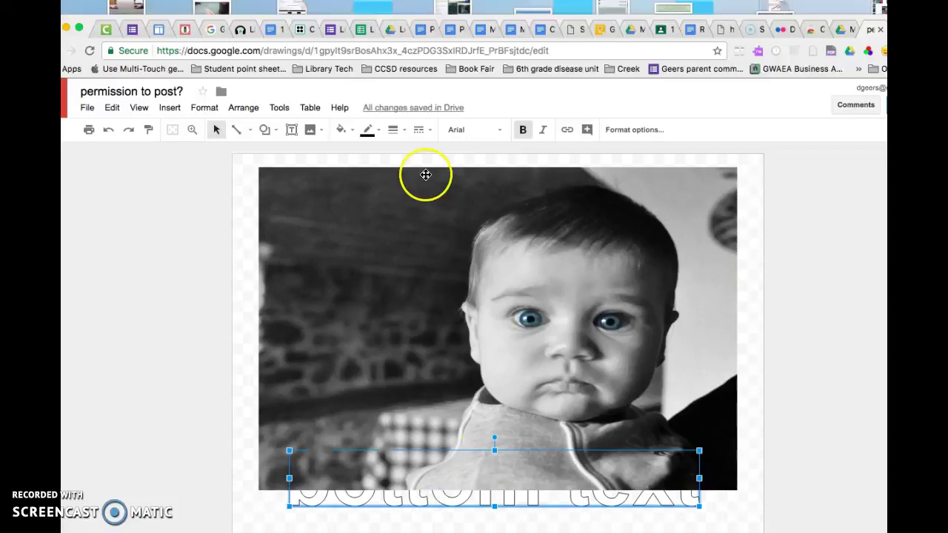
{"action": "left_click", "coordinate": [620, 130]}
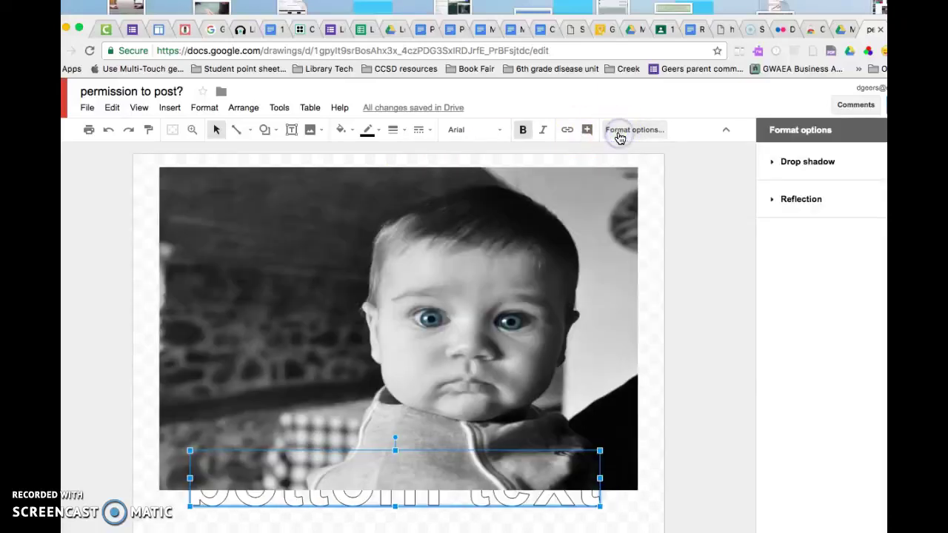
{"action": "left_click", "coordinate": [244, 110]}
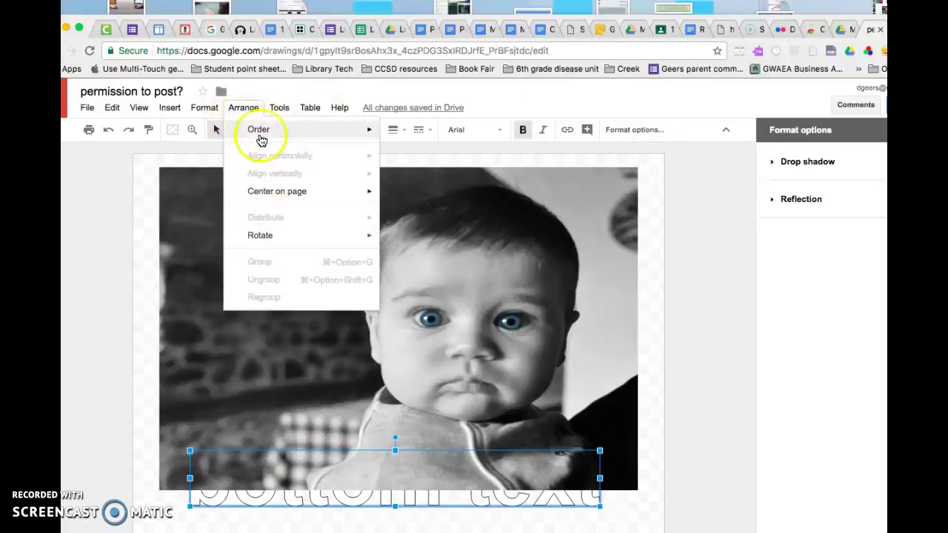
{"action": "mouse_move", "coordinate": [260, 129]}
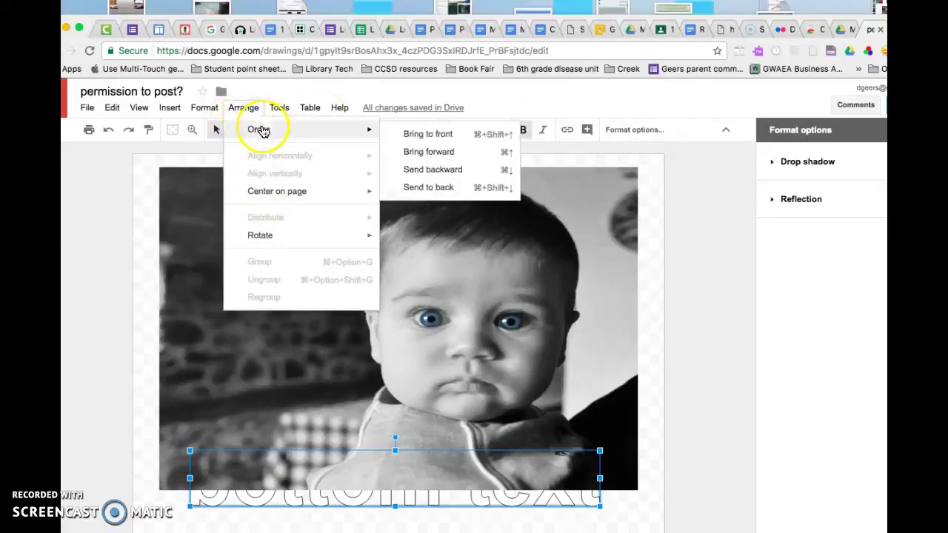
{"action": "left_click", "coordinate": [390, 131]}
Bring the 'top text' word art to the front and re-centre the photo on the page
{"action": "left_click_drag", "start_coordinate": [299, 186], "coordinate": [303, 229]}
{"action": "left_click", "coordinate": [320, 195]}
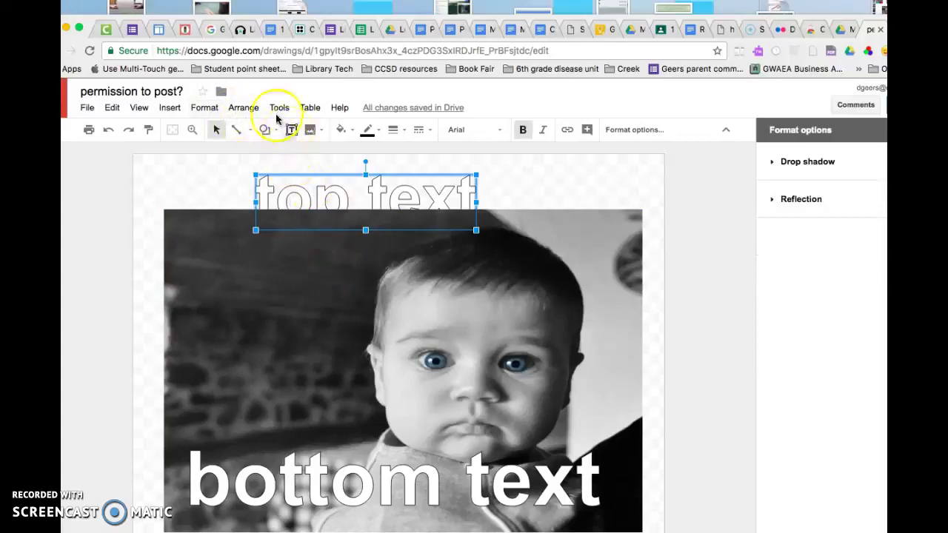
{"action": "left_click", "coordinate": [241, 109]}
{"action": "mouse_move", "coordinate": [256, 132]}
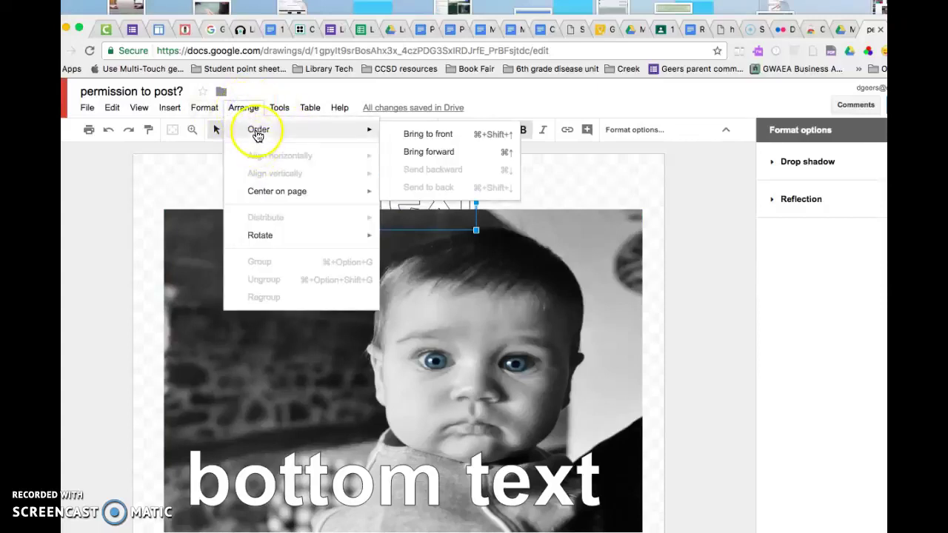
{"action": "left_click", "coordinate": [419, 134]}
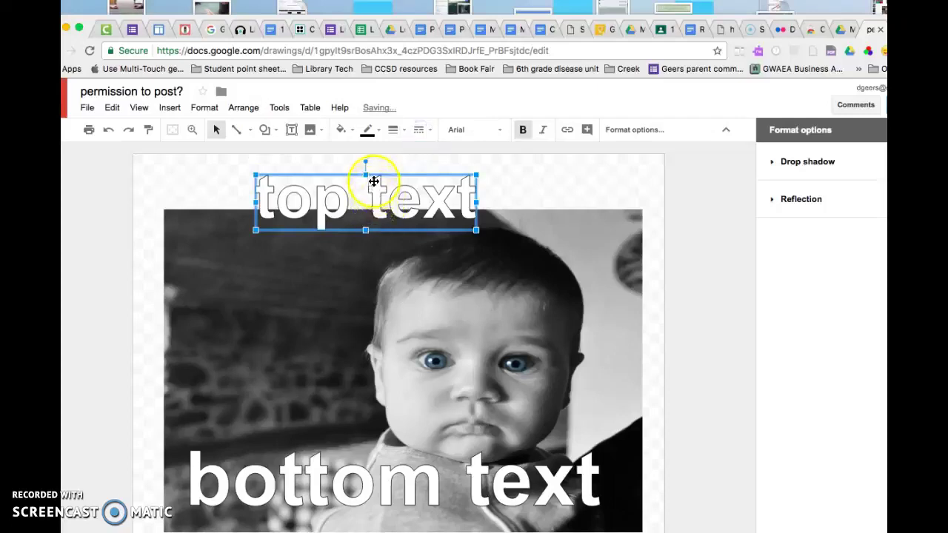
{"action": "left_click_drag", "start_coordinate": [402, 261], "coordinate": [401, 239]}
{"action": "left_click_drag", "start_coordinate": [417, 274], "coordinate": [418, 274]}
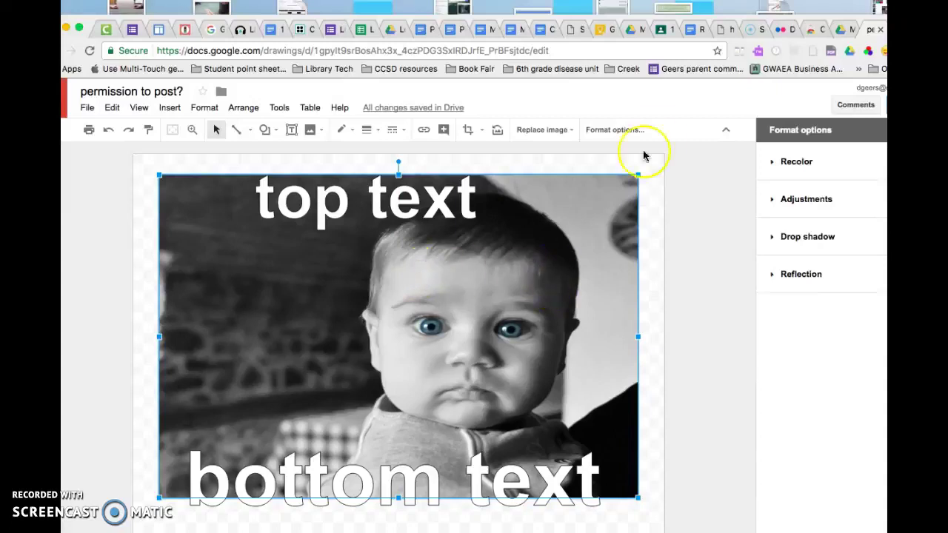
Set the drawing's background to a solid light blue
{"action": "left_click", "coordinate": [650, 217]}
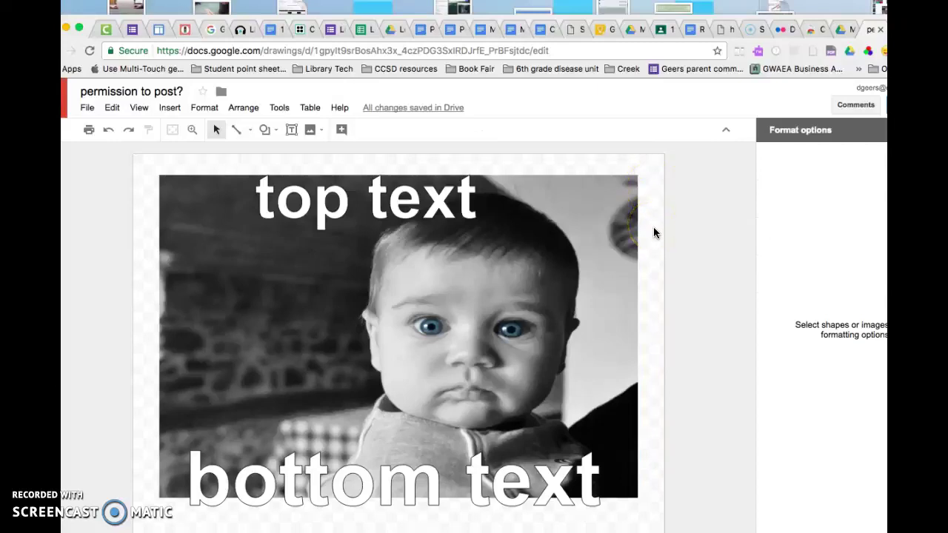
{"action": "right_click", "coordinate": [650, 226]}
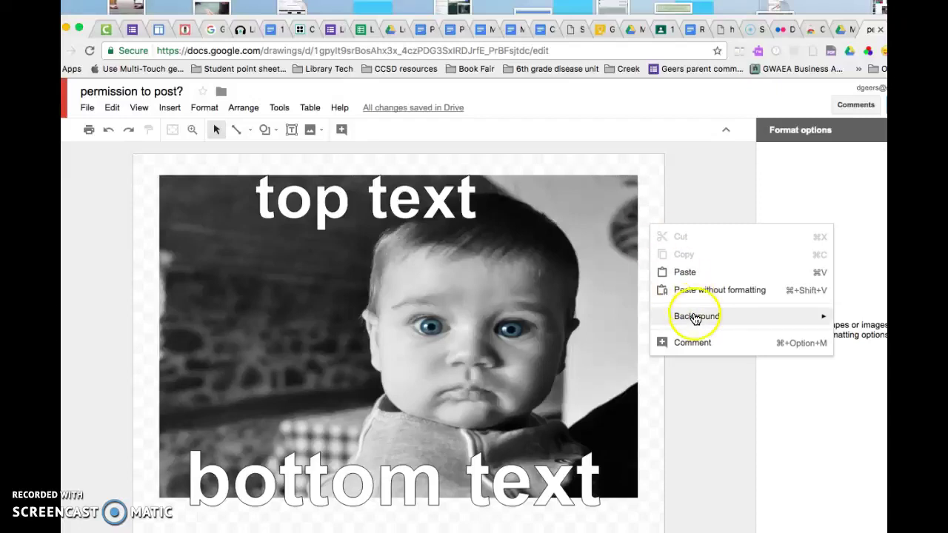
{"action": "mouse_move", "coordinate": [696, 319]}
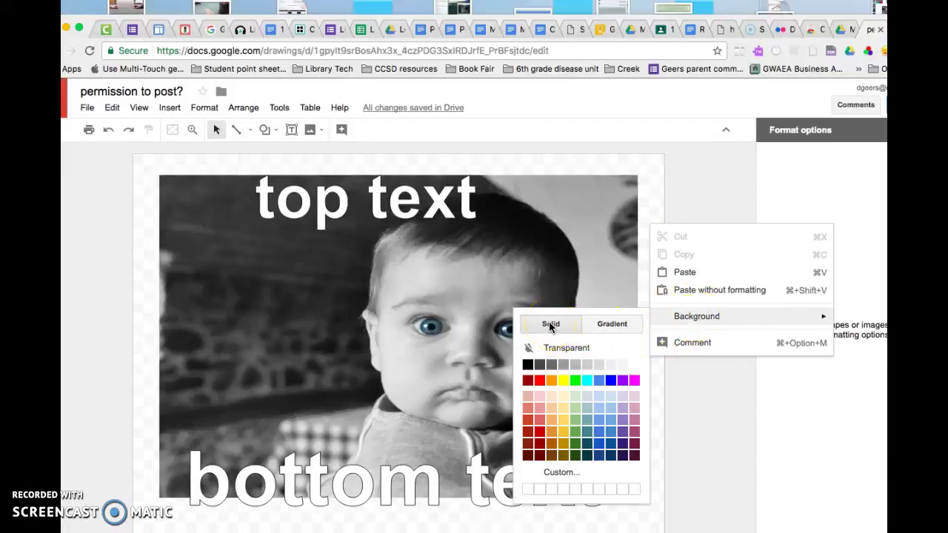
{"action": "left_click", "coordinate": [600, 409]}
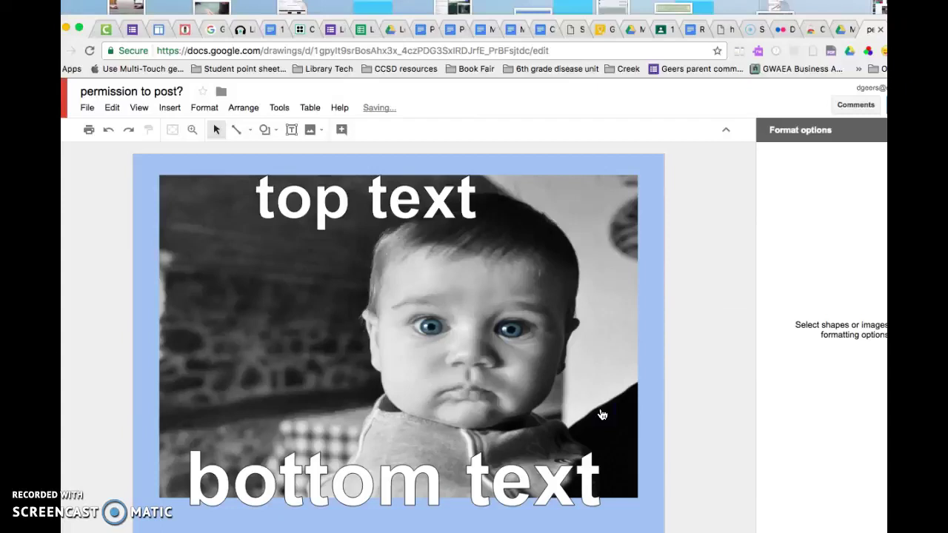
{"action": "left_click", "coordinate": [381, 201]}
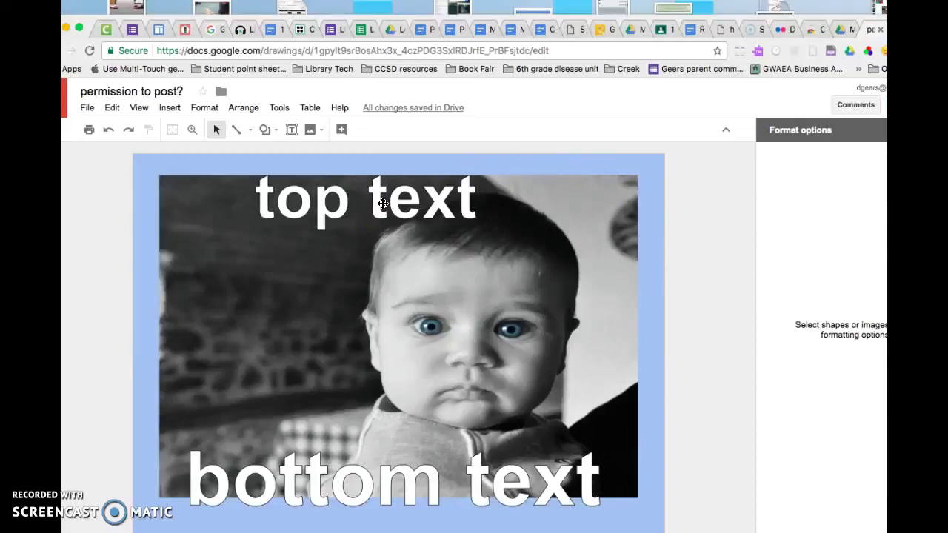
Replace the top caption 'top text' with 'She used'
{"action": "left_click", "coordinate": [383, 203]}
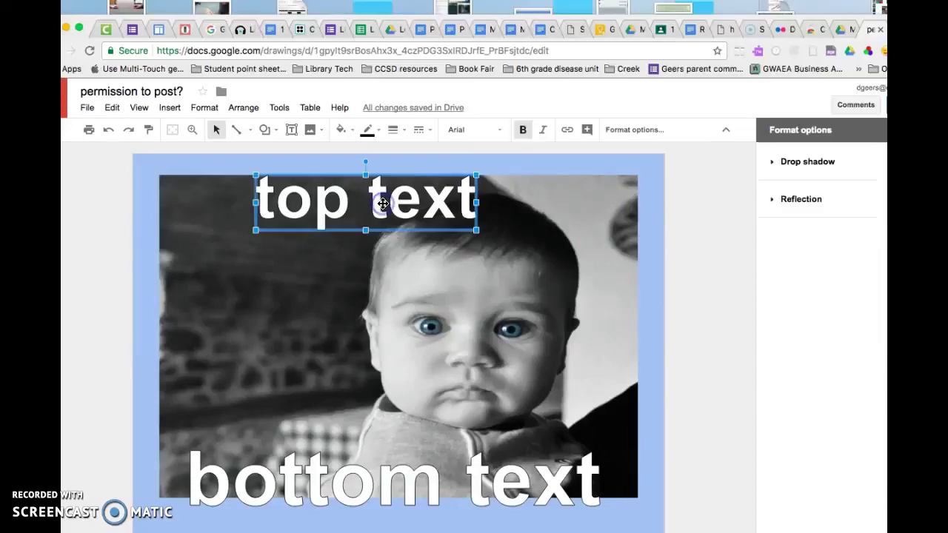
{"action": "double_click", "coordinate": [383, 204]}
{"action": "left_click", "coordinate": [318, 267]}
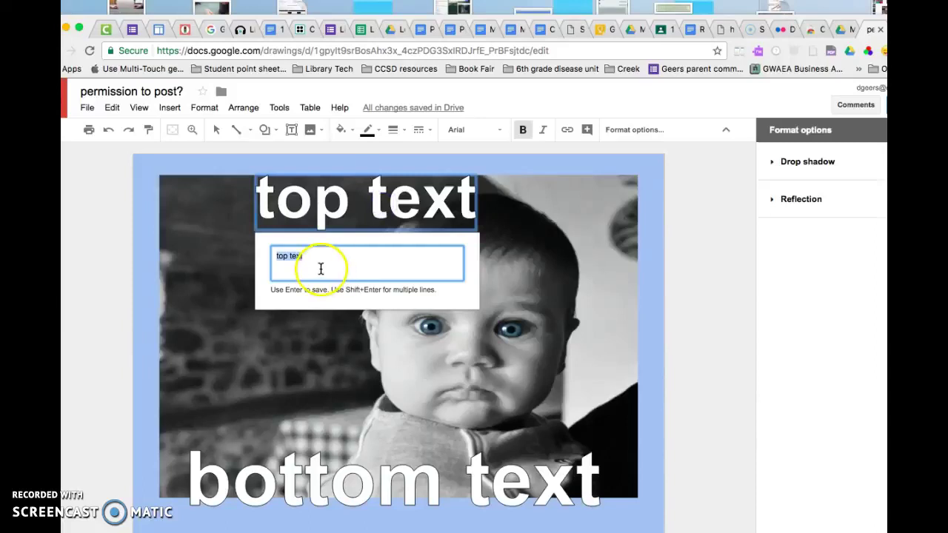
{"action": "left_click", "coordinate": [349, 186]}
{"action": "left_click", "coordinate": [450, 196]}
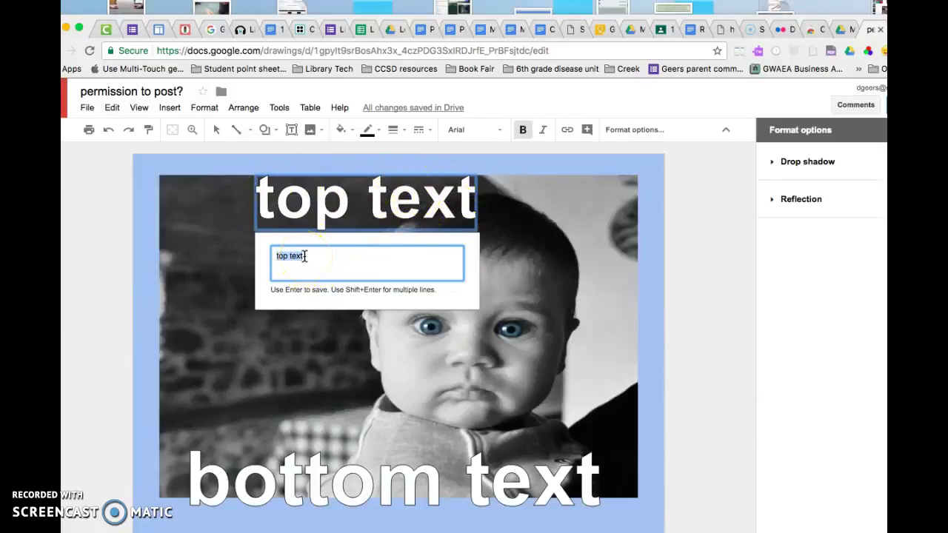
{"action": "key", "text": "BackSpace"}
{"action": "key", "text": "Return"}
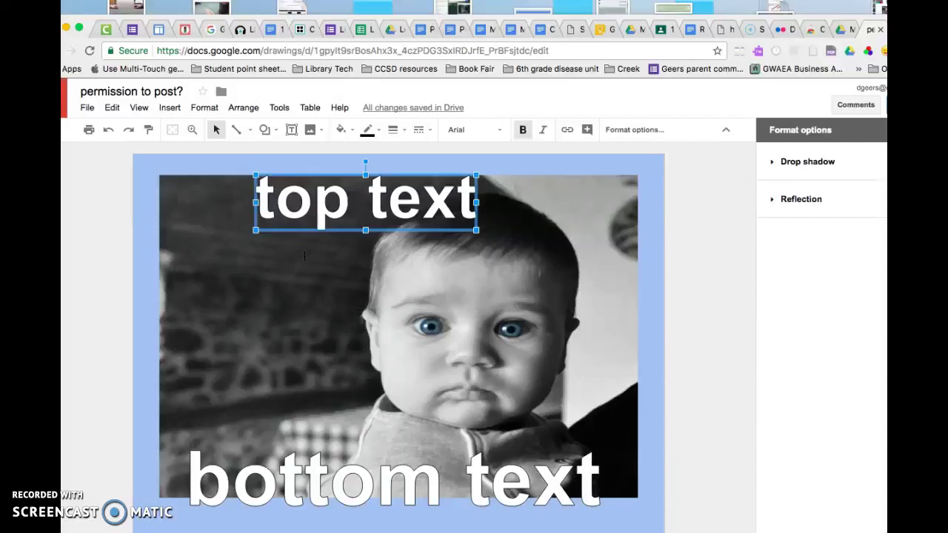
Change the bottom caption to 'my picture?!!'
{"action": "left_click", "coordinate": [356, 476]}
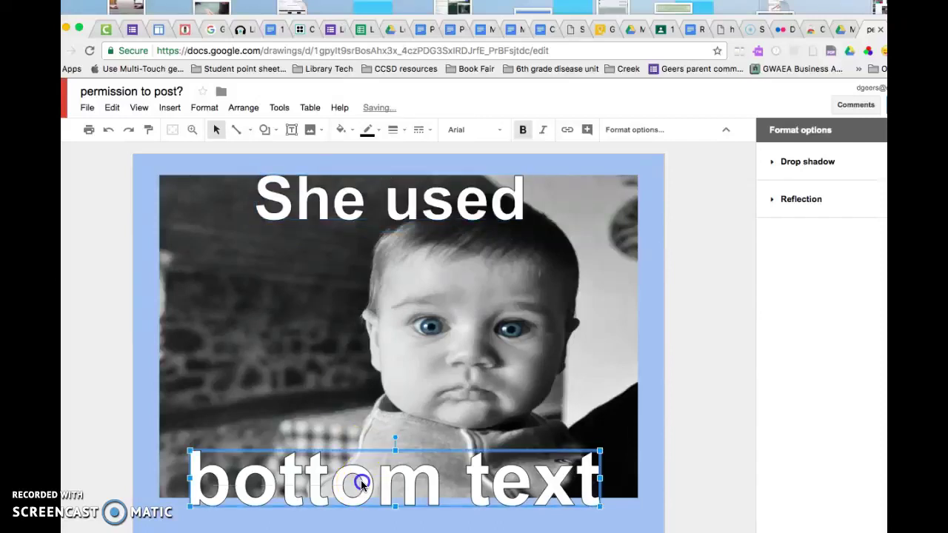
{"action": "left_click", "coordinate": [361, 480]}
{"action": "type", "text": "my"}
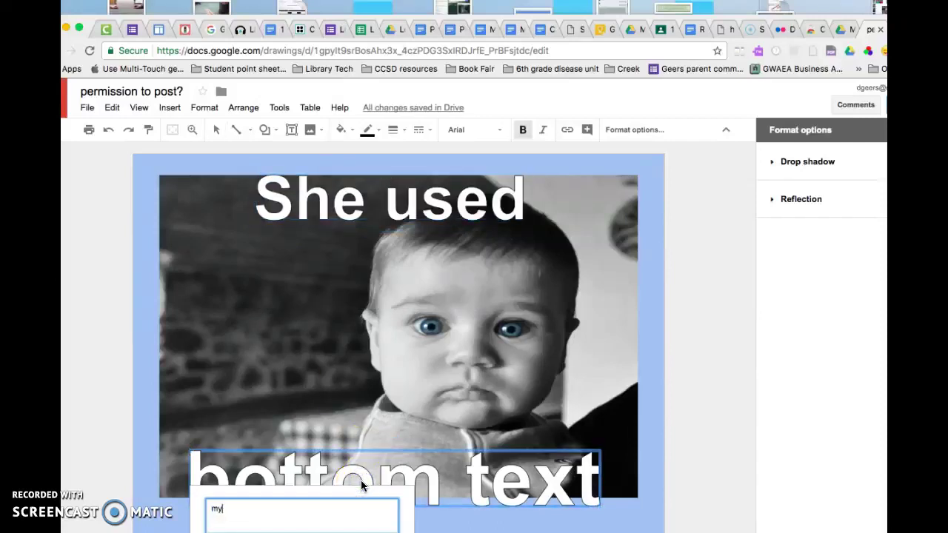
{"action": "type", "text": " picture?!!"}
{"action": "key", "text": "Return"}
Move the 'my picture?!!' caption along the photo's bottom edge
{"action": "left_click", "coordinate": [445, 449]}
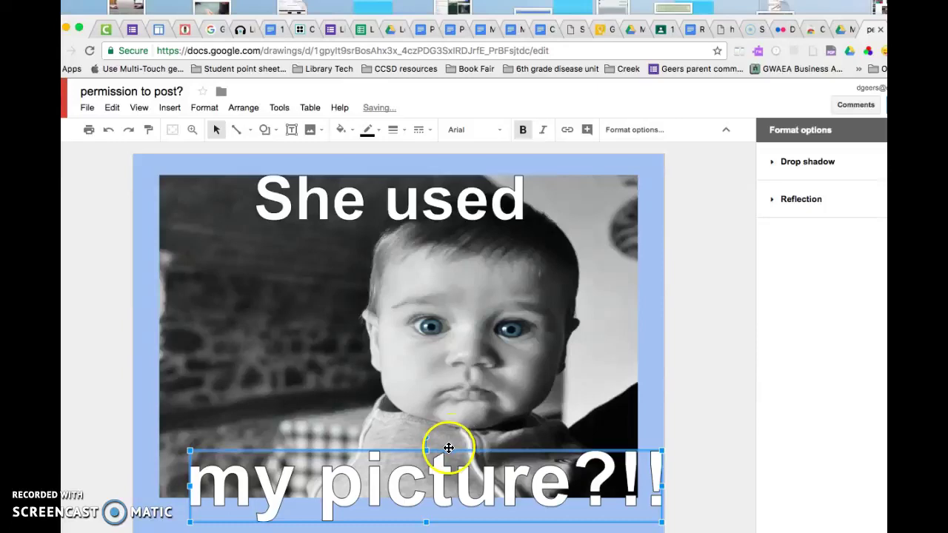
{"action": "left_click_drag", "start_coordinate": [428, 447], "coordinate": [386, 430]}
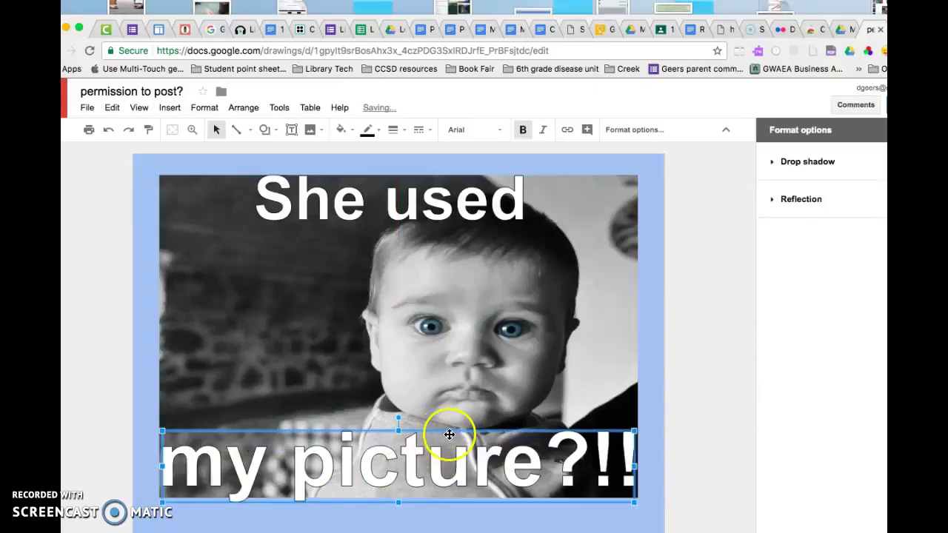
{"action": "left_click_drag", "start_coordinate": [448, 433], "coordinate": [377, 445]}
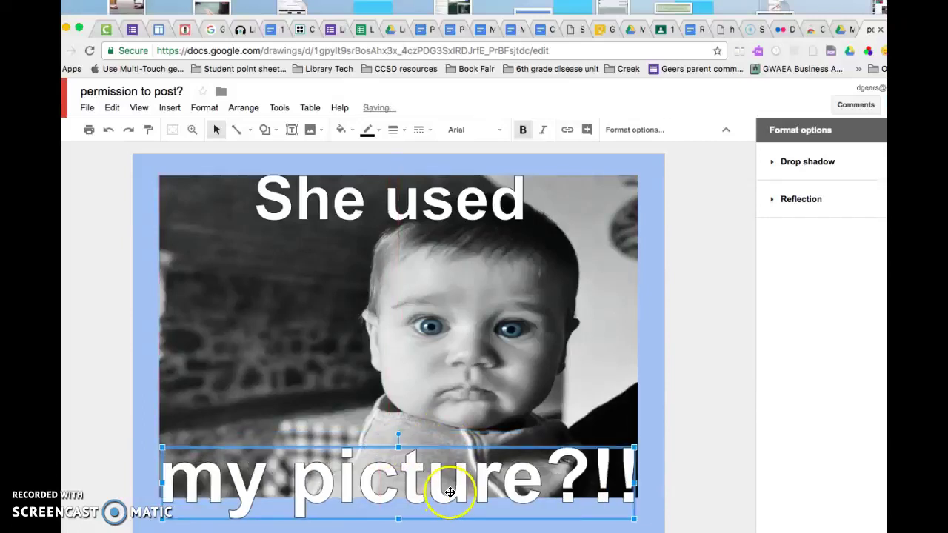
{"action": "left_click", "coordinate": [435, 224]}
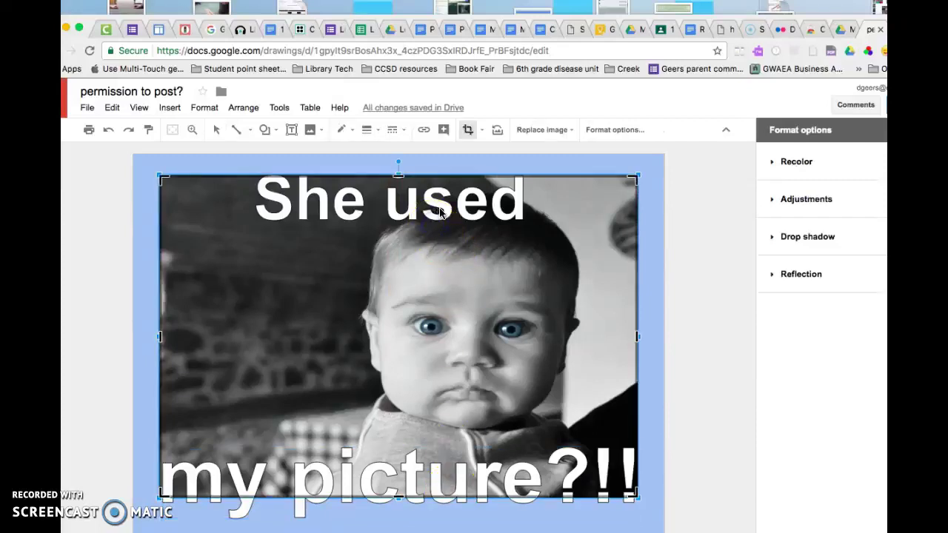
{"action": "double_click", "coordinate": [440, 211]}
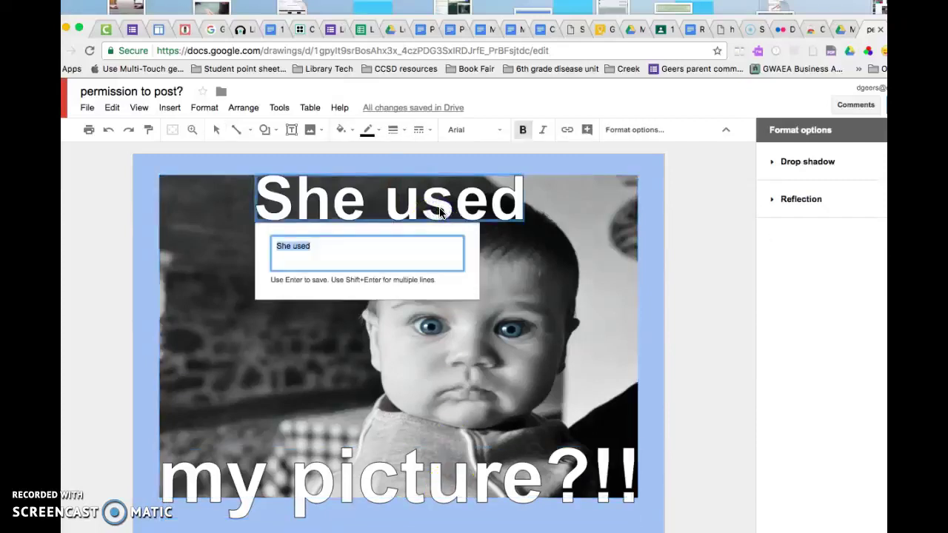
{"action": "left_click", "coordinate": [593, 220]}
{"action": "left_click", "coordinate": [590, 221]}
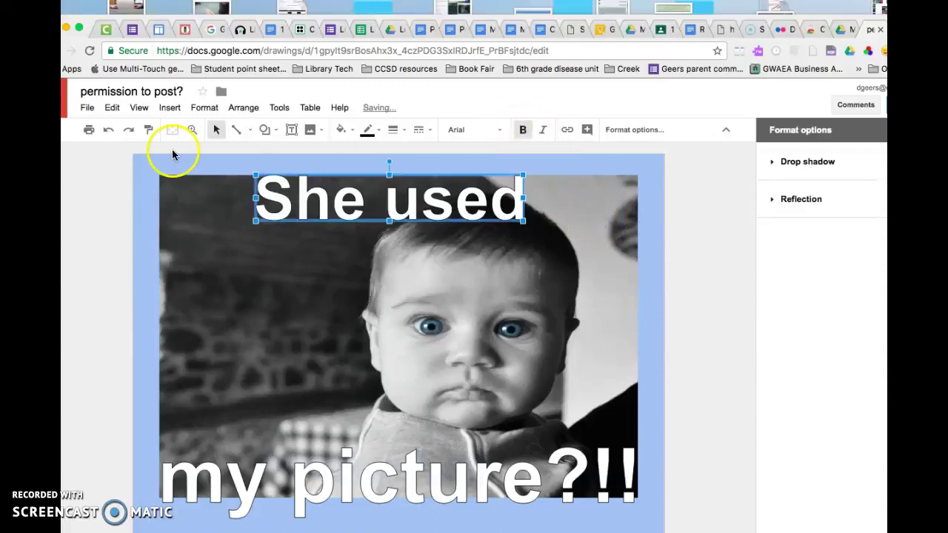